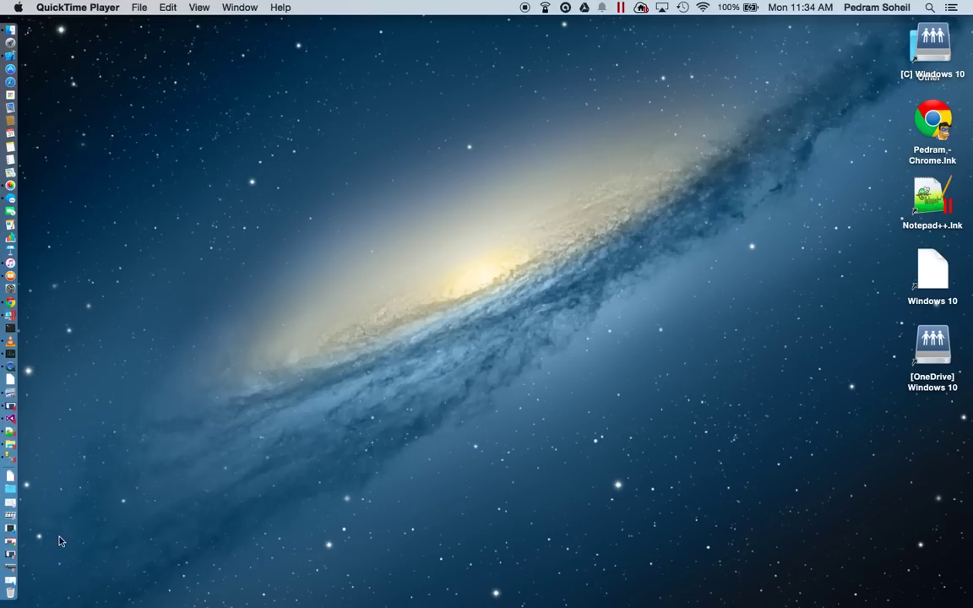
Step: Open the Parallels Desktop for Mac web page, then hide the browser to reveal the desktop
{"action": "left_click", "coordinate": [14, 543]}
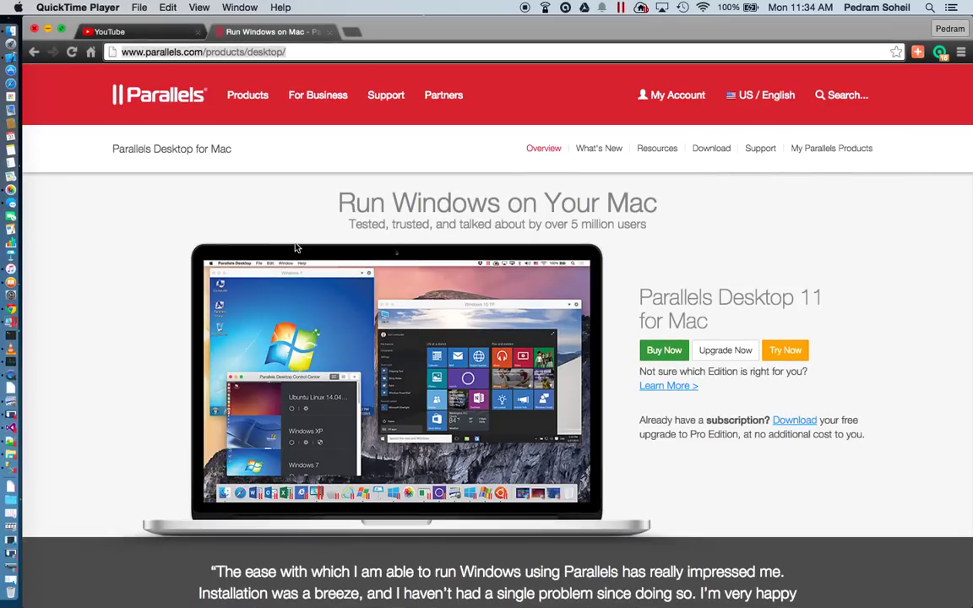
{"action": "mouse_move", "coordinate": [247, 94]}
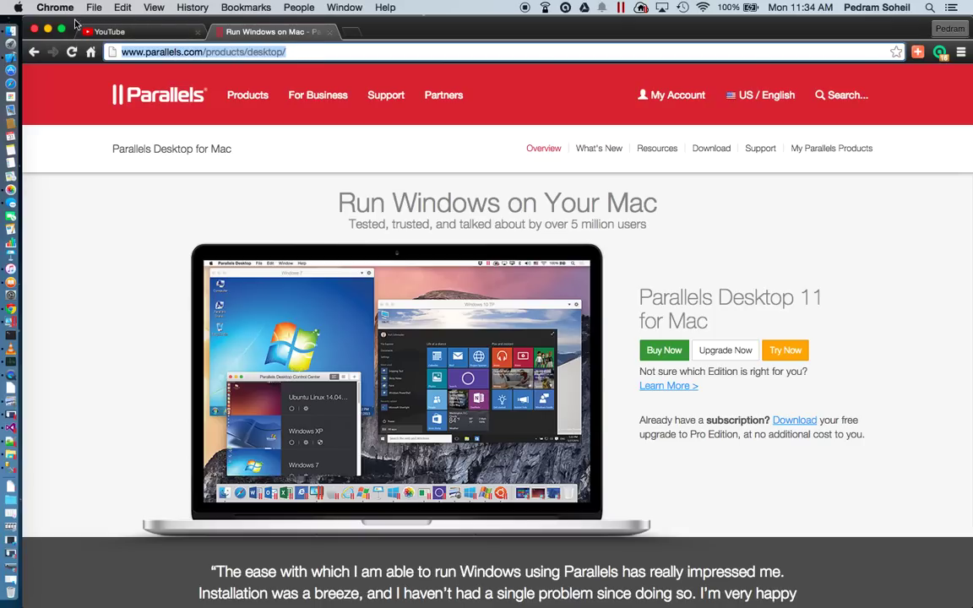
{"action": "left_click", "coordinate": [48, 30]}
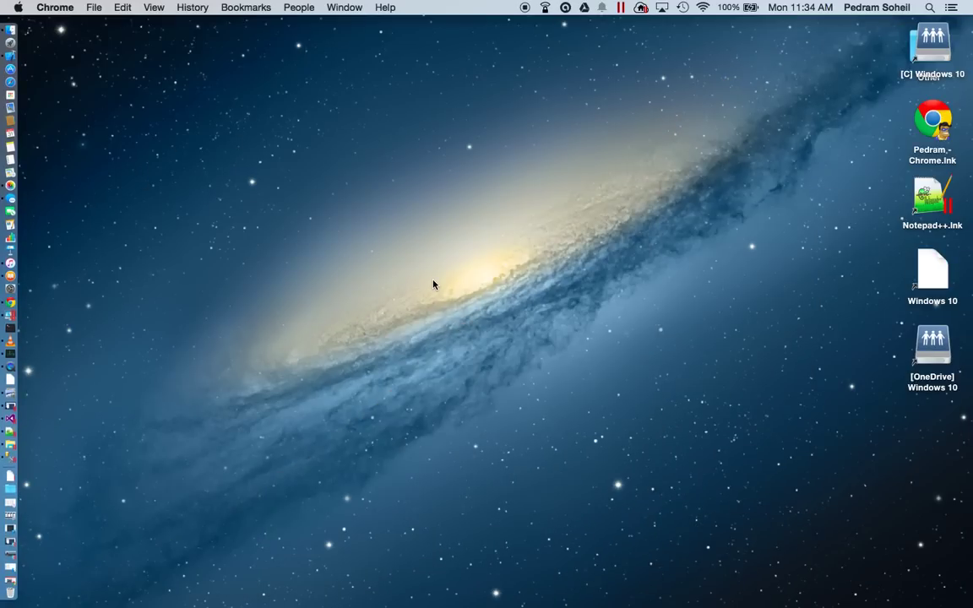
Step: Open the Parallels Control Center, reposition it, and open the Windows 10 virtual machine window
{"action": "left_click", "coordinate": [11, 545]}
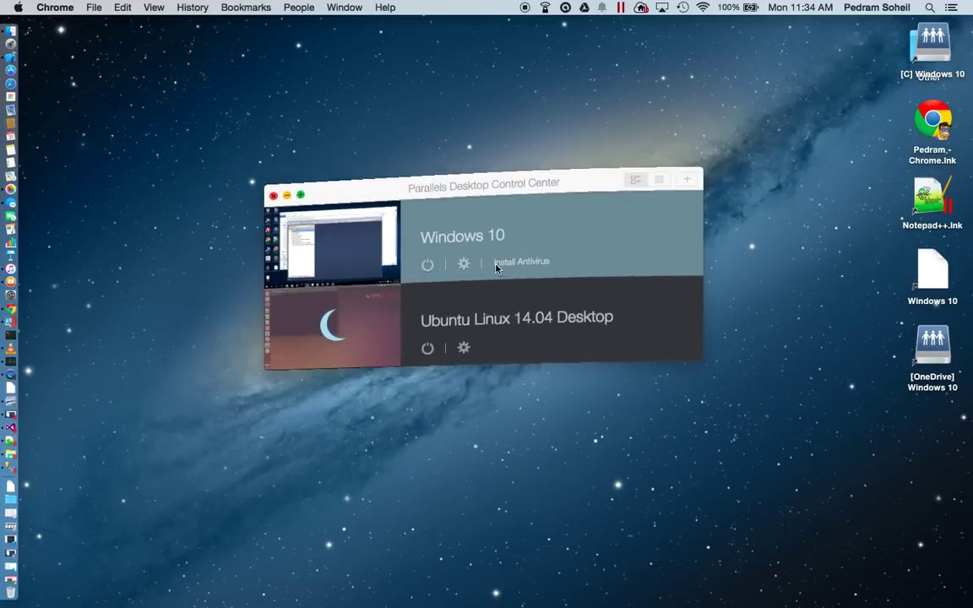
{"action": "mouse_move", "coordinate": [489, 176]}
{"action": "left_mouse_down"}
{"action": "mouse_move", "coordinate": [483, 159]}
{"action": "mouse_move", "coordinate": [495, 161]}
{"action": "left_mouse_up"}
{"action": "mouse_move", "coordinate": [357, 289]}
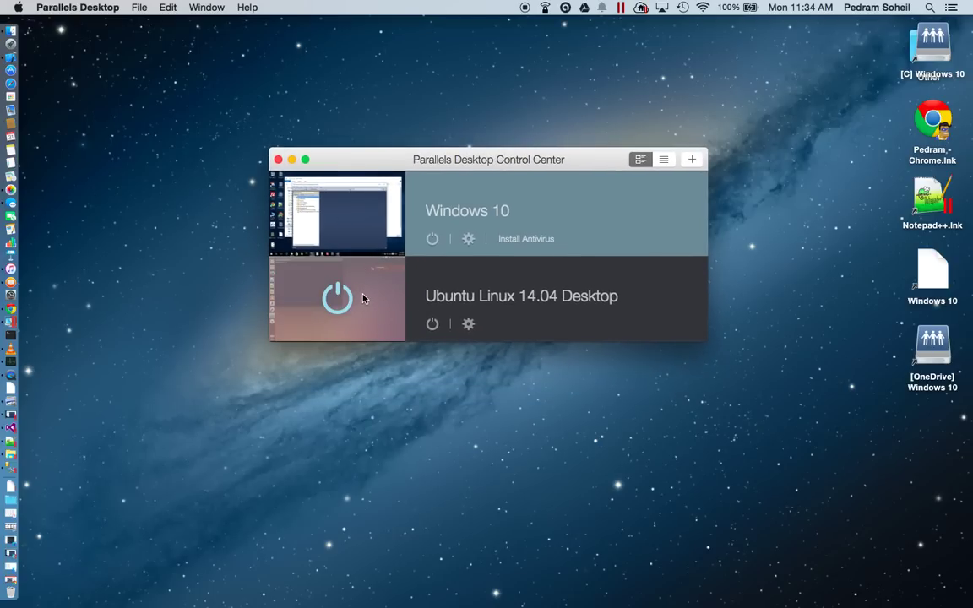
{"action": "left_click_drag", "start_coordinate": [369, 160], "coordinate": [371, 179]}
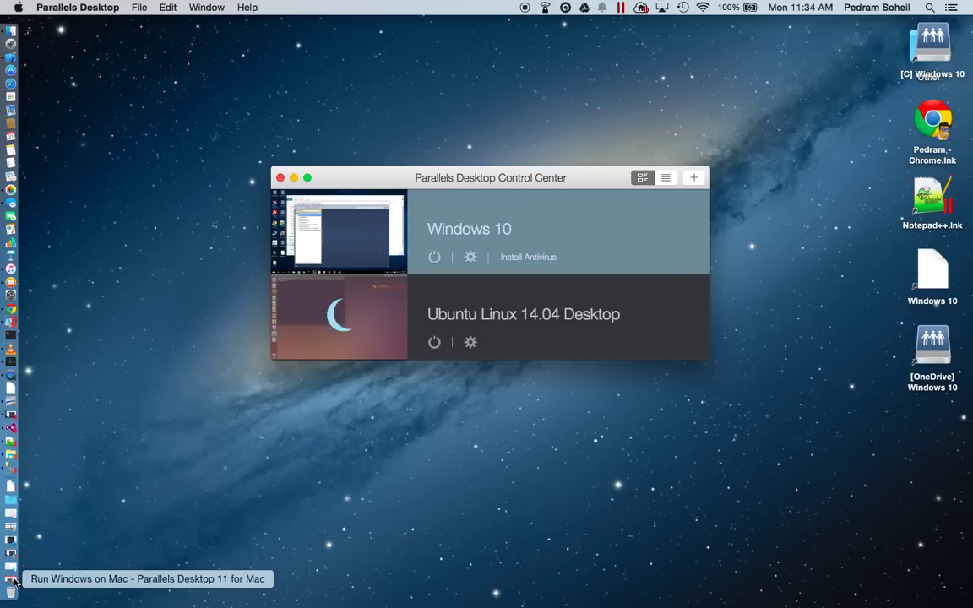
{"action": "left_click", "coordinate": [347, 243]}
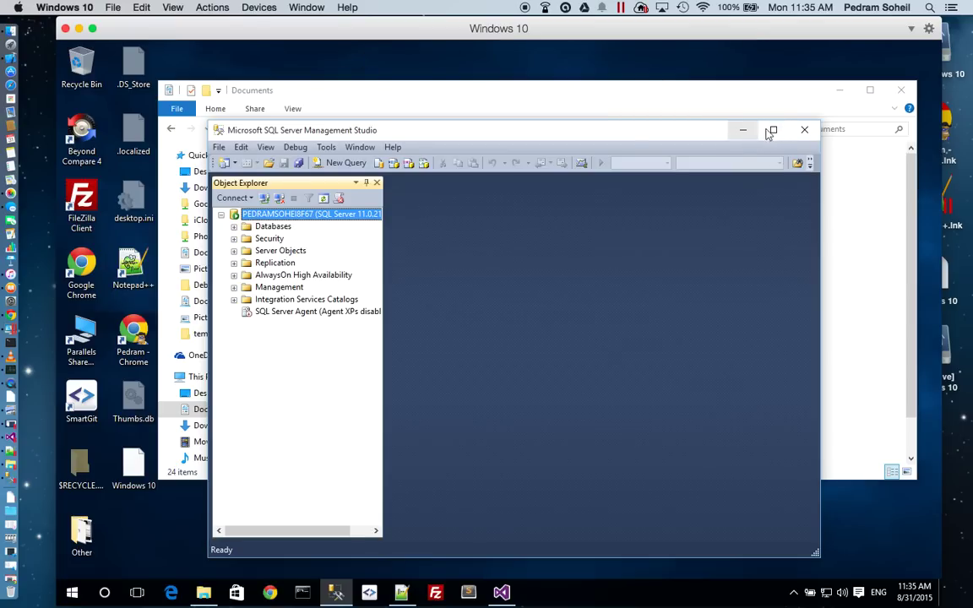
Step: Minimize SQL Server Management Studio and Documents, then reopen File Explorer on Documents and move it up
{"action": "left_click", "coordinate": [740, 132]}
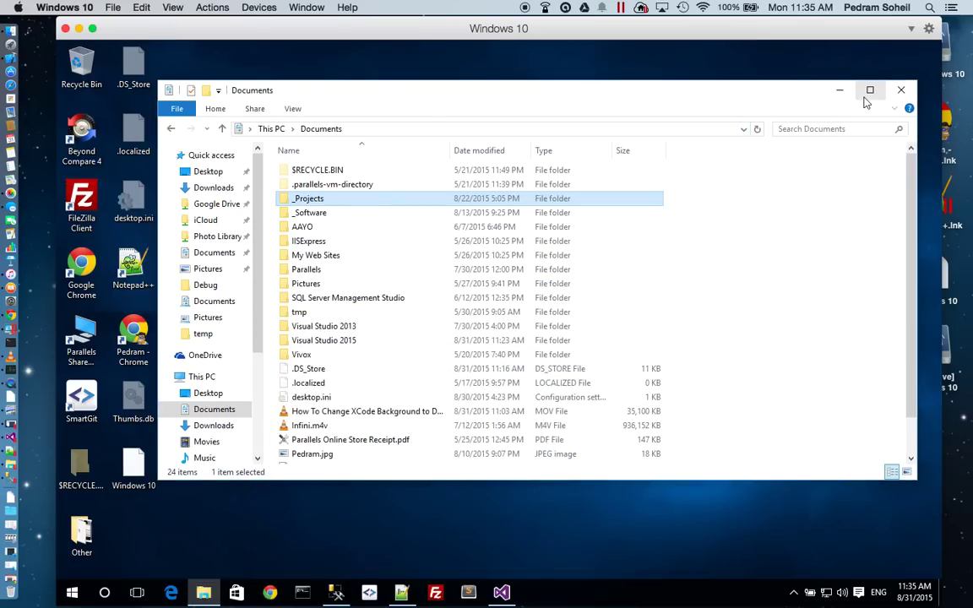
{"action": "left_click", "coordinate": [842, 93]}
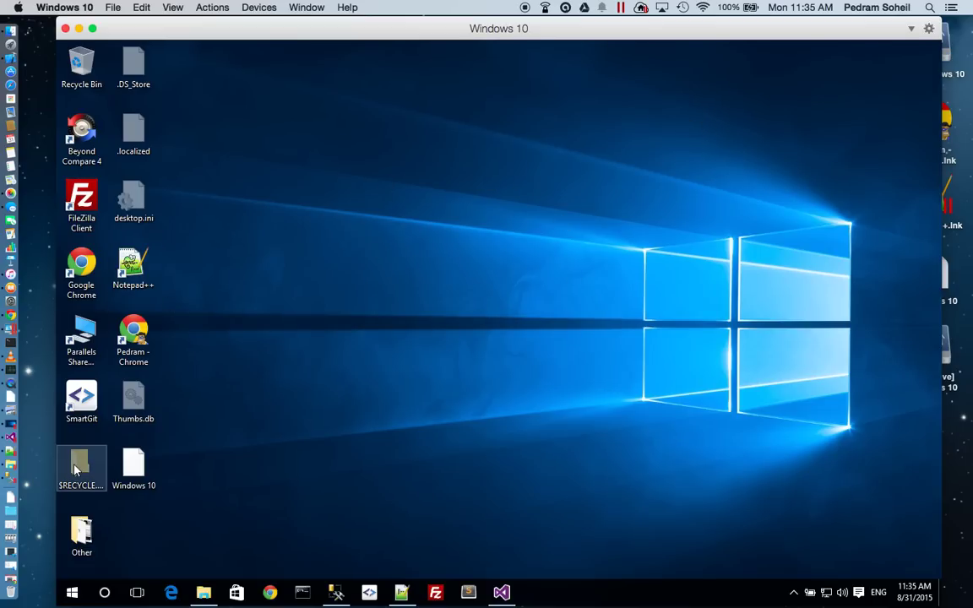
{"action": "left_click", "coordinate": [205, 593]}
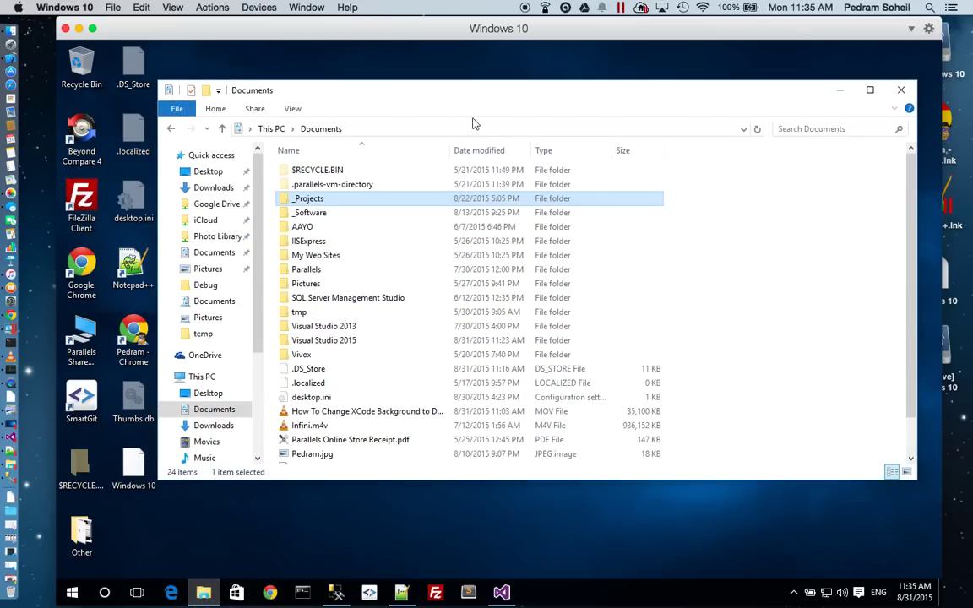
{"action": "left_click_drag", "start_coordinate": [389, 81], "coordinate": [390, 55]}
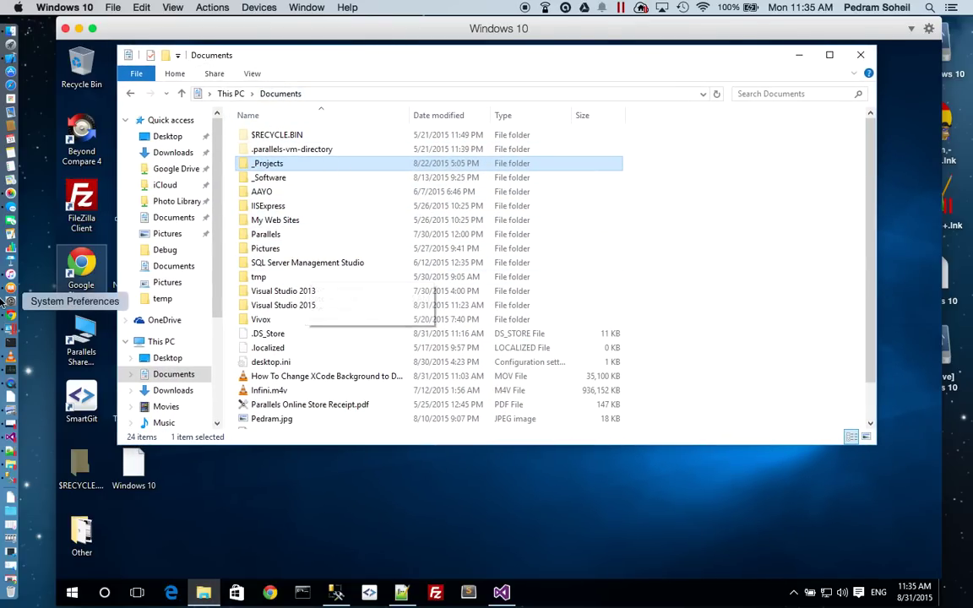
{"action": "left_click", "coordinate": [11, 35]}
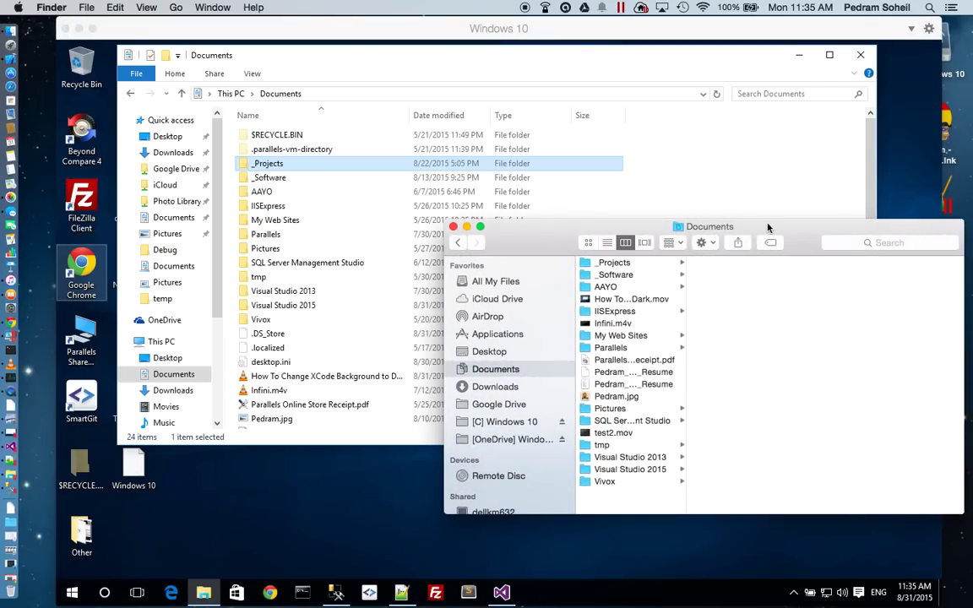
Step: Position the Finder Documents window, then return to Windows 10 and minimize its Documents folder
{"action": "left_click_drag", "start_coordinate": [773, 224], "coordinate": [784, 234]}
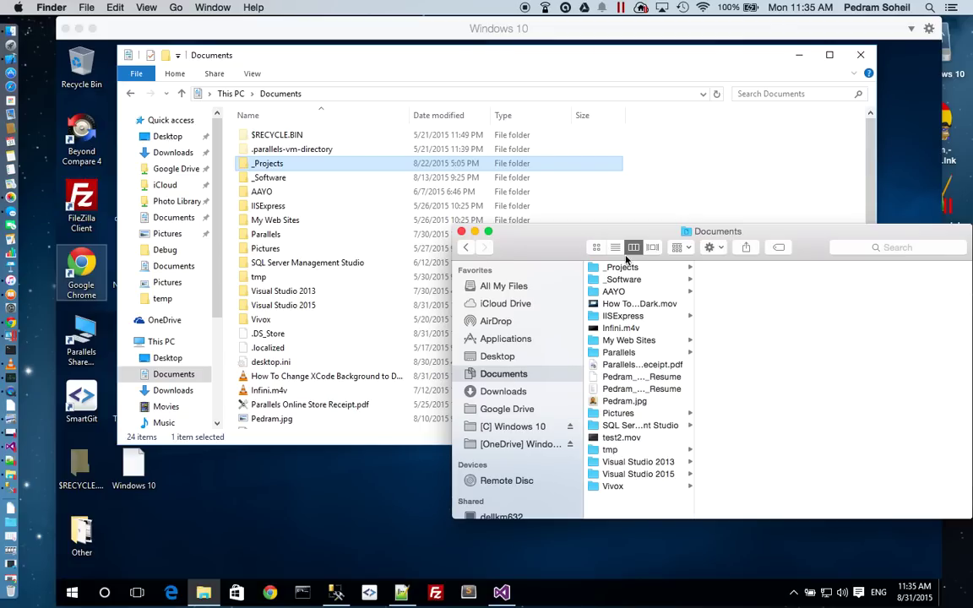
{"action": "left_click_drag", "start_coordinate": [578, 240], "coordinate": [571, 201]}
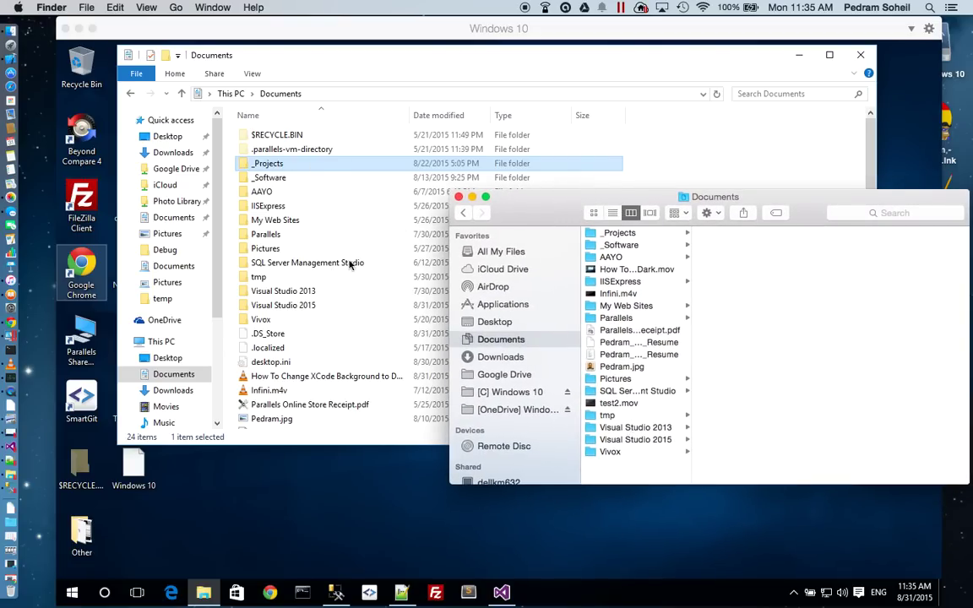
{"action": "left_click", "coordinate": [545, 72]}
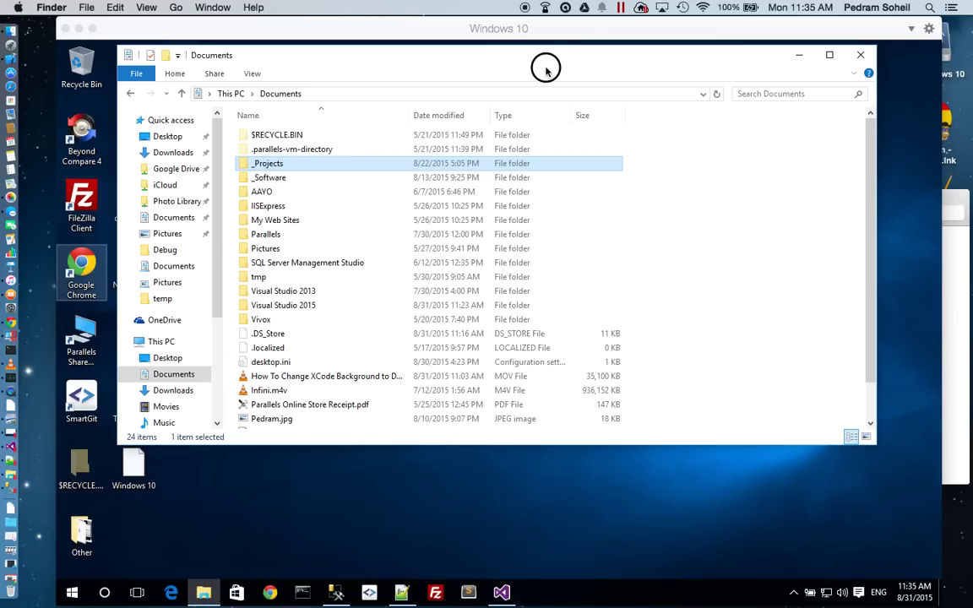
{"action": "left_click", "coordinate": [799, 57]}
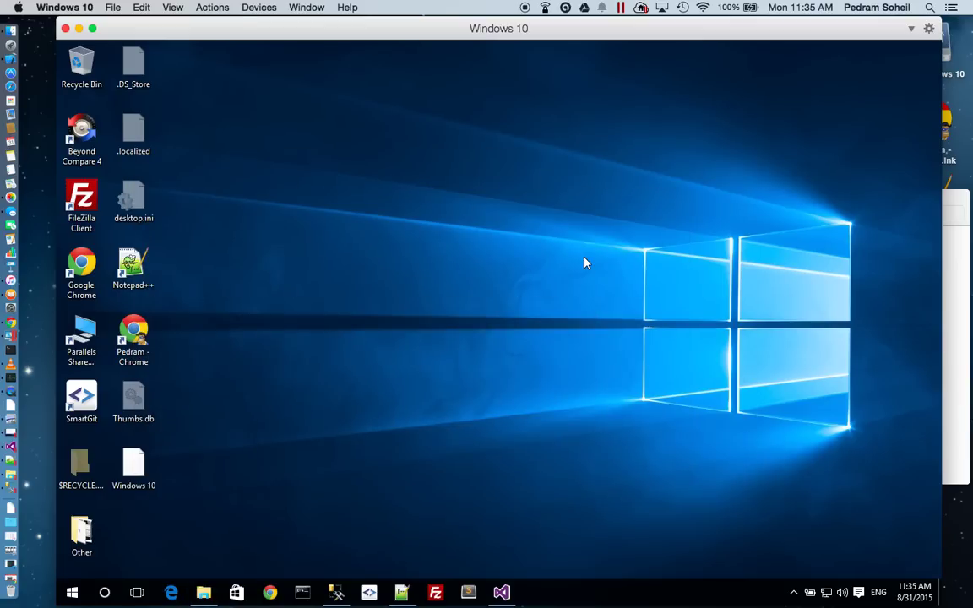
{"action": "left_click", "coordinate": [501, 590]}
Step: With Form1.cs shown in Visual Studio, switch the Windows 10 VM into Coherence mode
{"action": "left_click", "coordinate": [395, 151]}
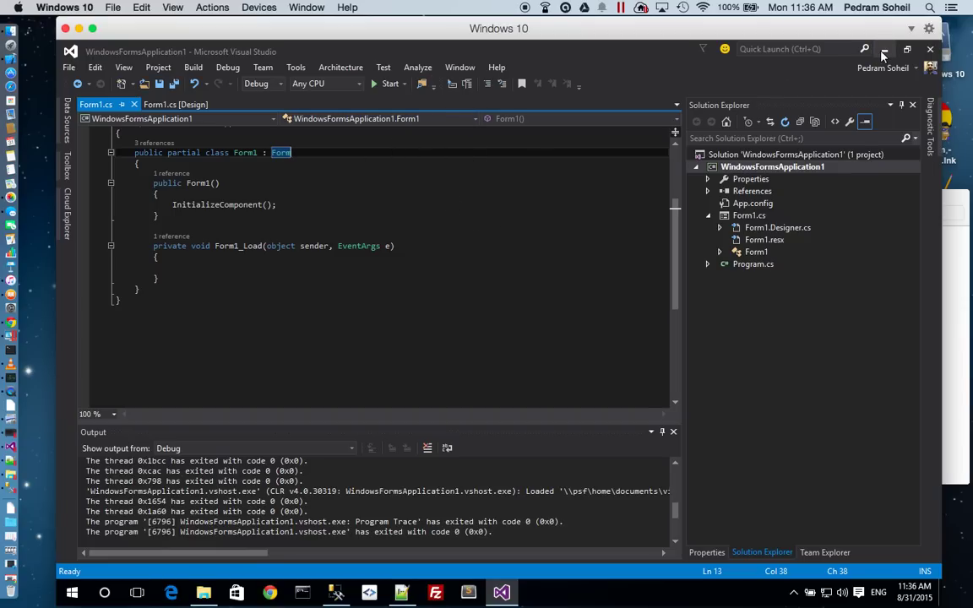
{"action": "left_click", "coordinate": [621, 7]}
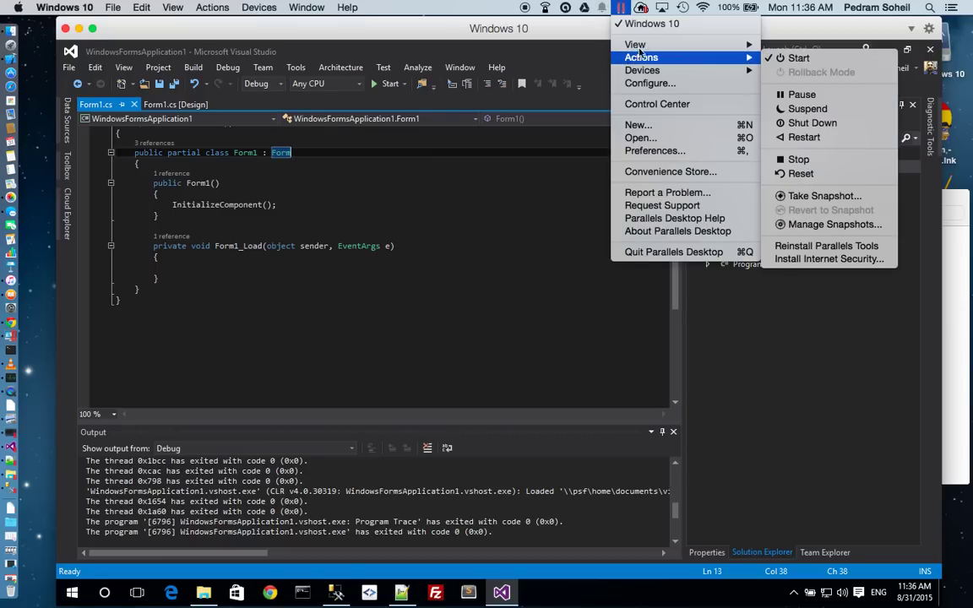
{"action": "mouse_move", "coordinate": [640, 49]}
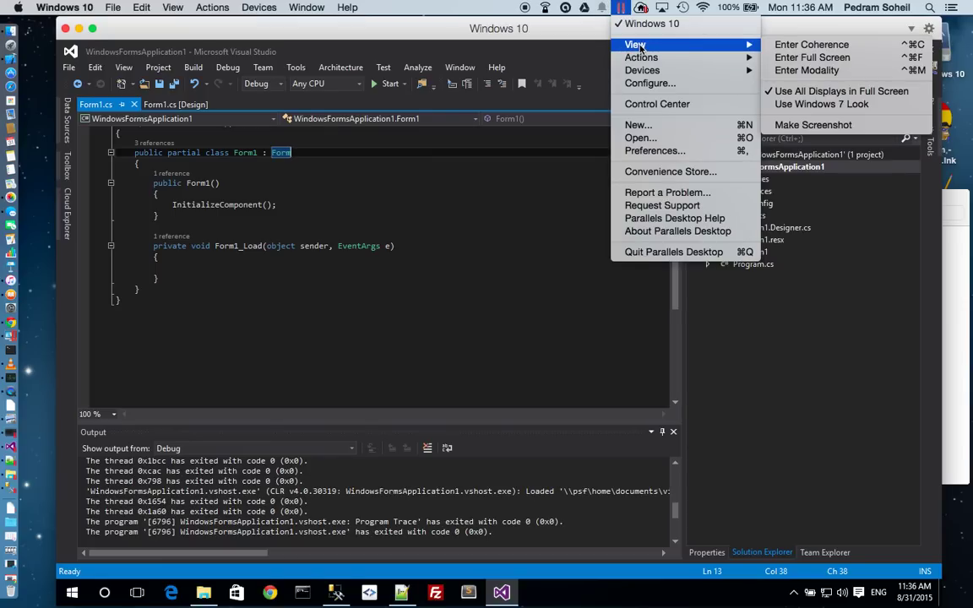
{"action": "left_click", "coordinate": [794, 47]}
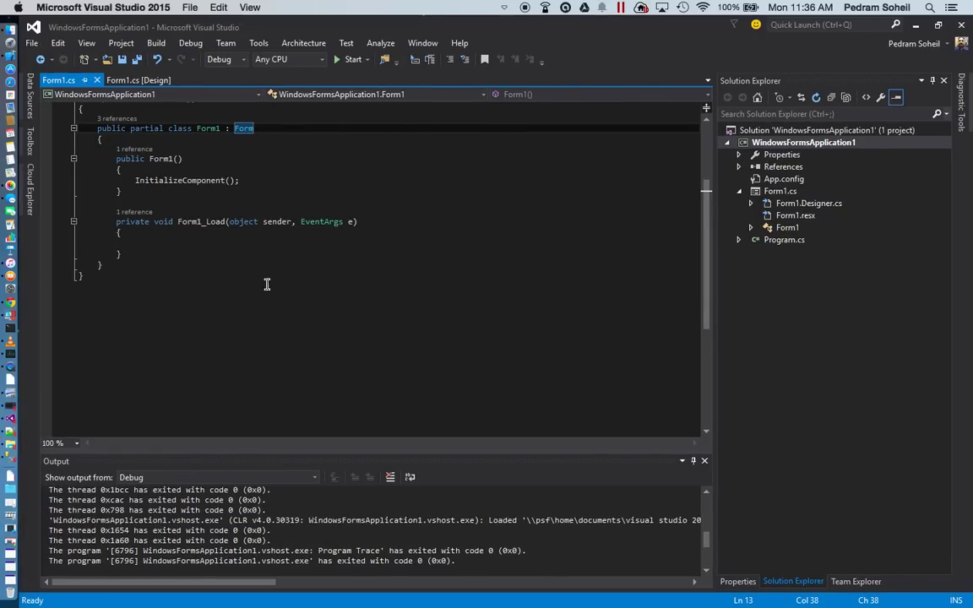
Step: Restore Visual Studio to a smaller window, then move it and enlarge it
{"action": "left_click", "coordinate": [407, 264]}
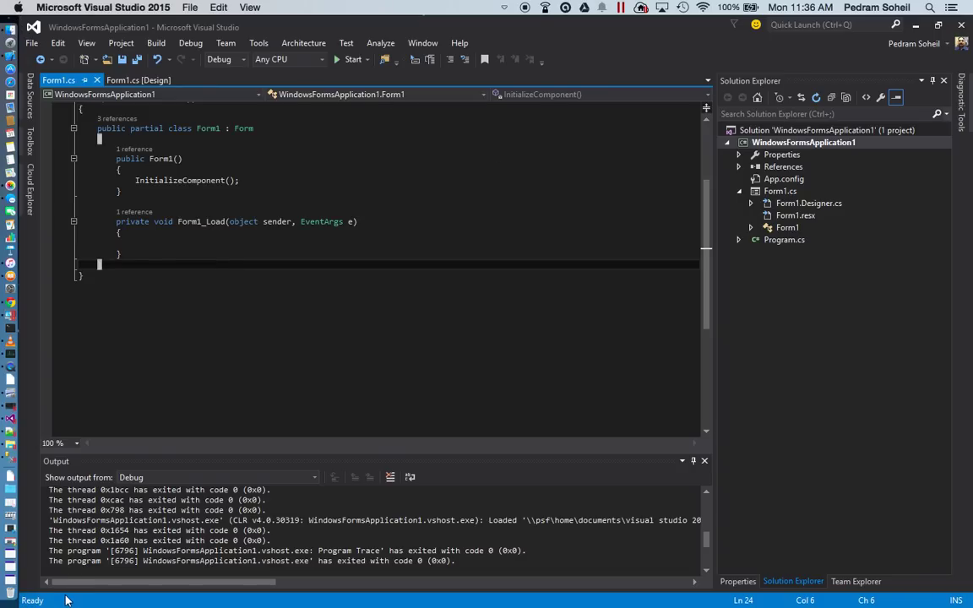
{"action": "double_click", "coordinate": [86, 26]}
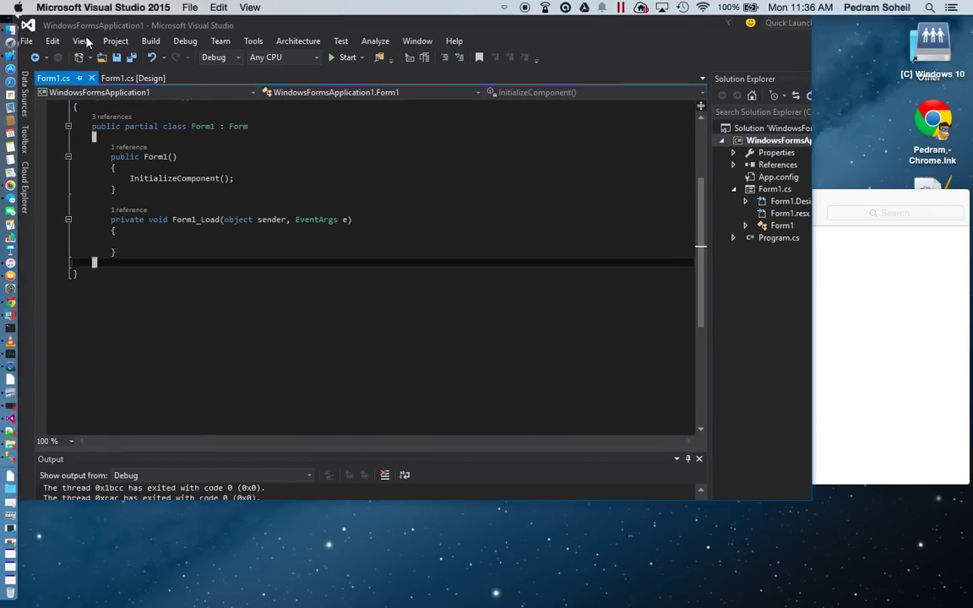
{"action": "left_click_drag", "start_coordinate": [92, 25], "coordinate": [190, 44]}
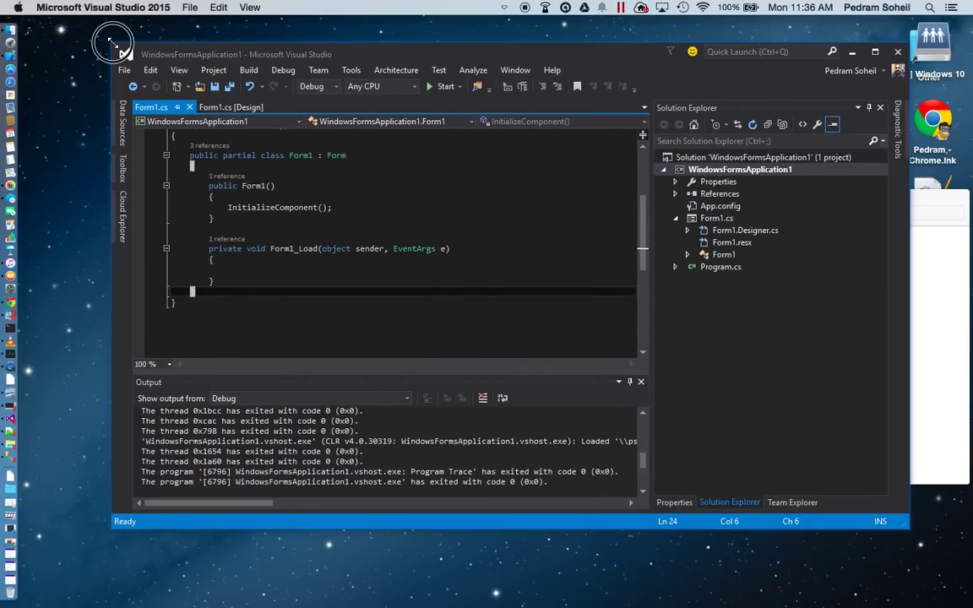
{"action": "left_click_drag", "start_coordinate": [110, 42], "coordinate": [56, 41]}
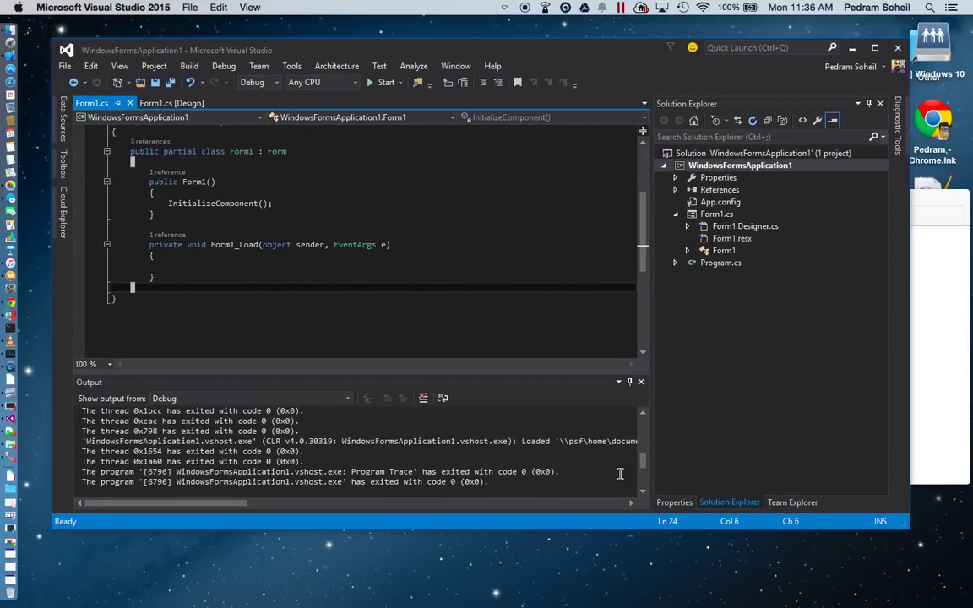
{"action": "left_click_drag", "start_coordinate": [906, 524], "coordinate": [942, 584]}
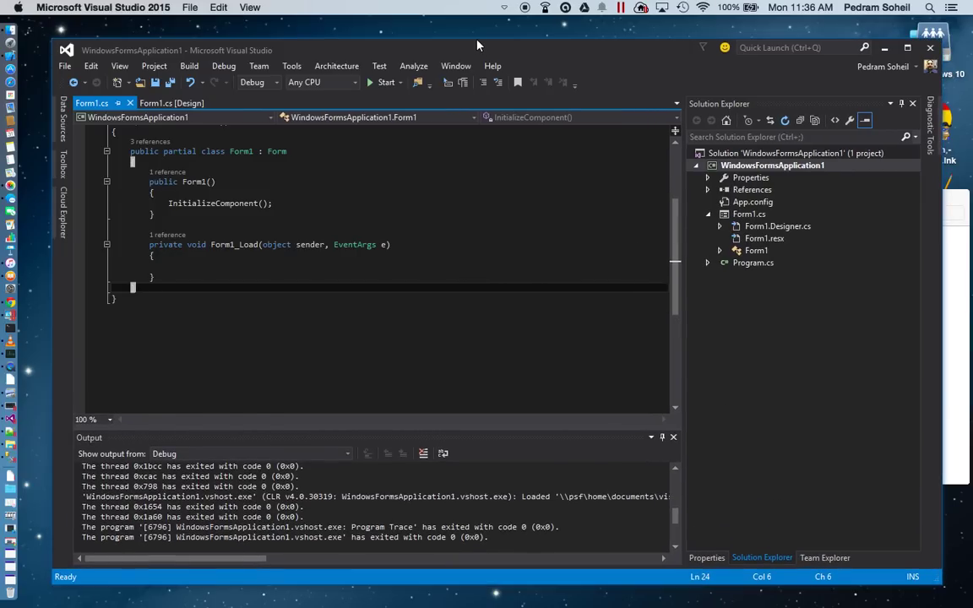
{"action": "left_click", "coordinate": [133, 8]}
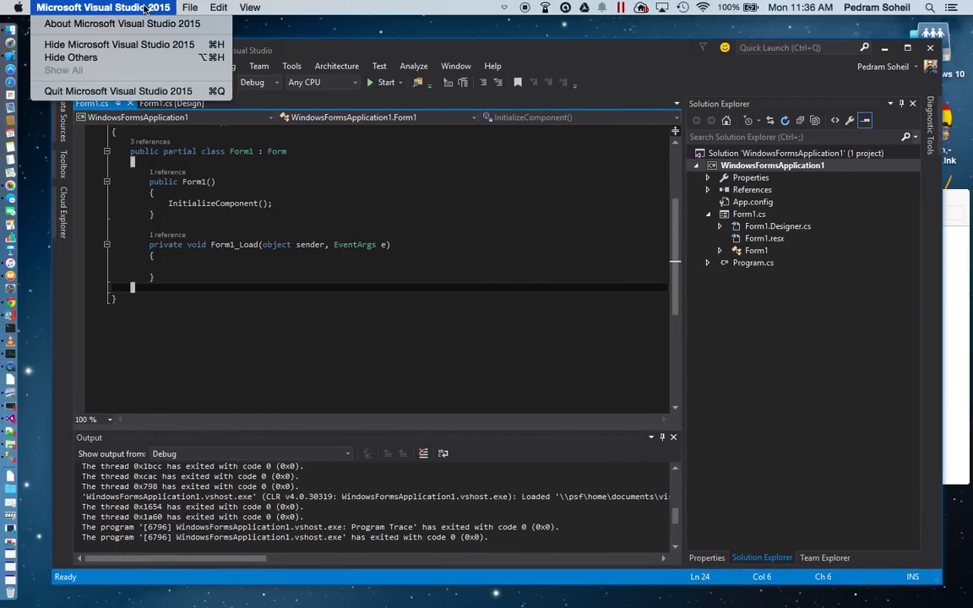
{"action": "mouse_move", "coordinate": [189, 8]}
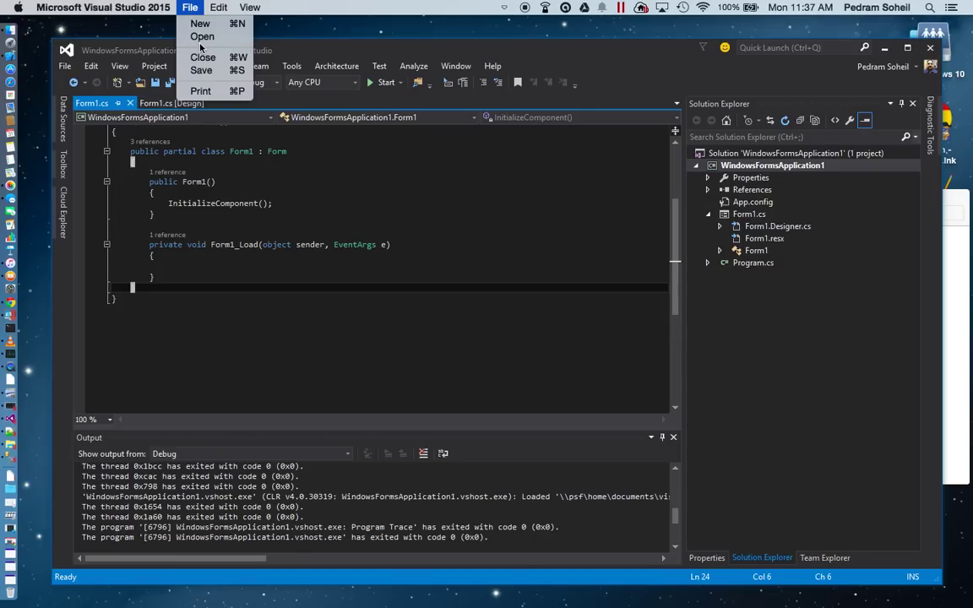
{"action": "mouse_move", "coordinate": [219, 7]}
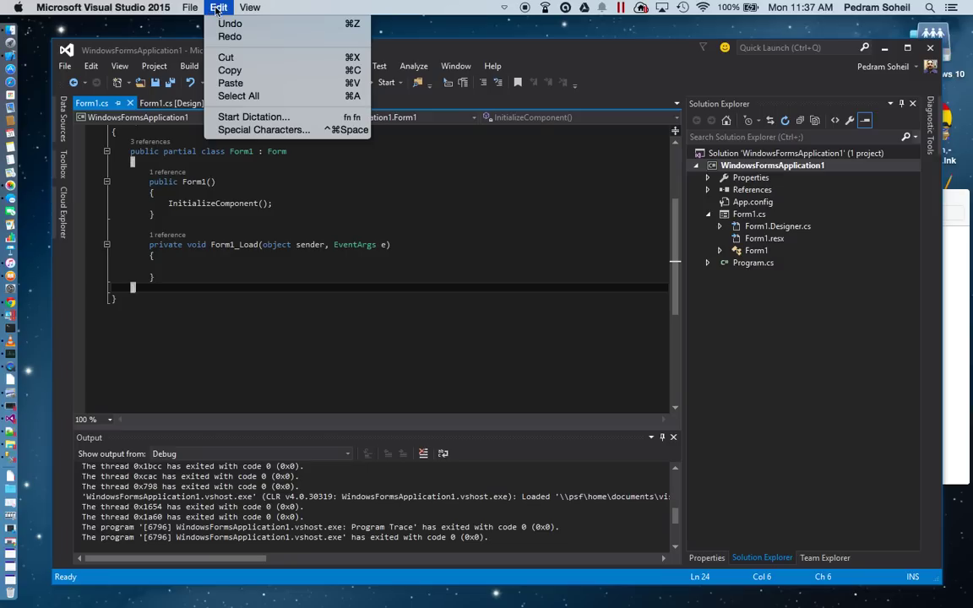
{"action": "left_click", "coordinate": [392, 361]}
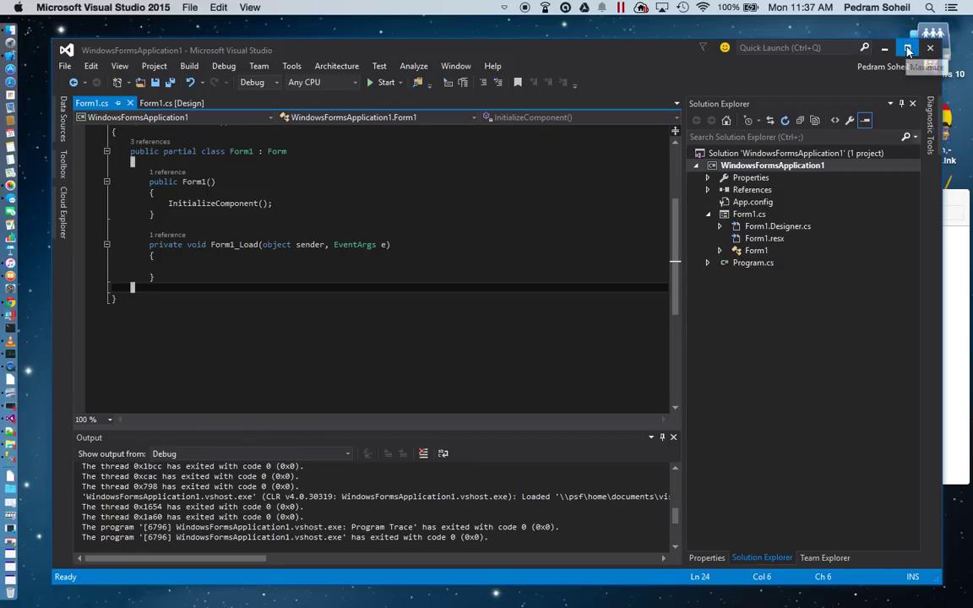
{"action": "double_click", "coordinate": [737, 51]}
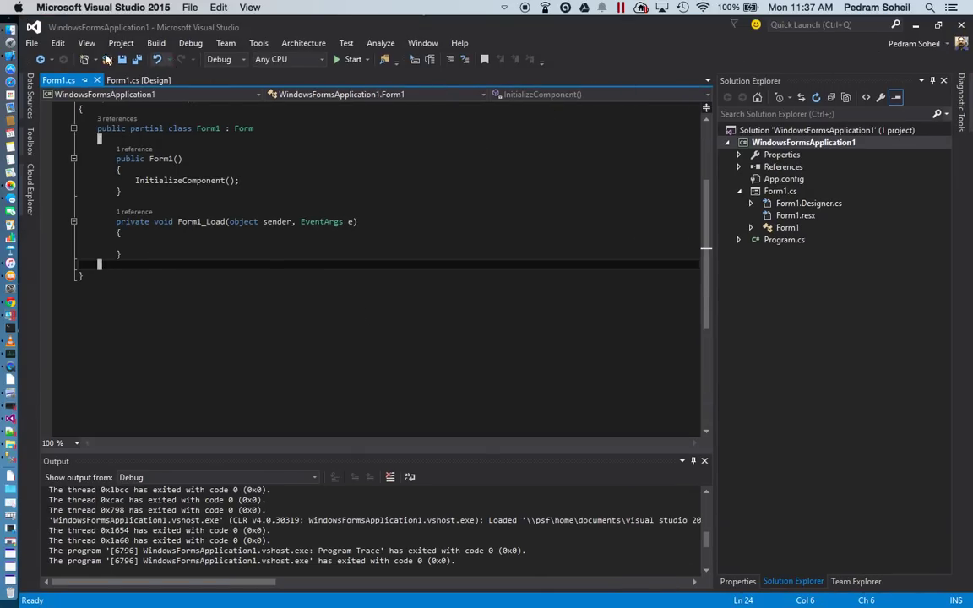
{"action": "left_click", "coordinate": [12, 47]}
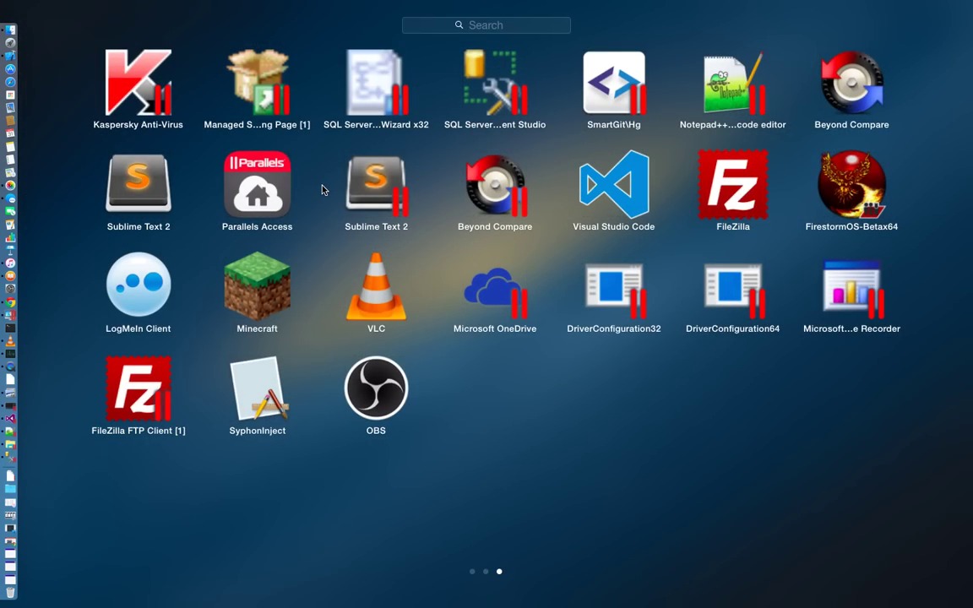
Step: Page through the Launchpad app grid, then return to Visual Studio
{"action": "scroll", "coordinate": [440, 337], "scroll_direction": "left", "scroll_amount": 3}
{"action": "scroll", "coordinate": [440, 337], "scroll_direction": "left", "scroll_amount": 3}
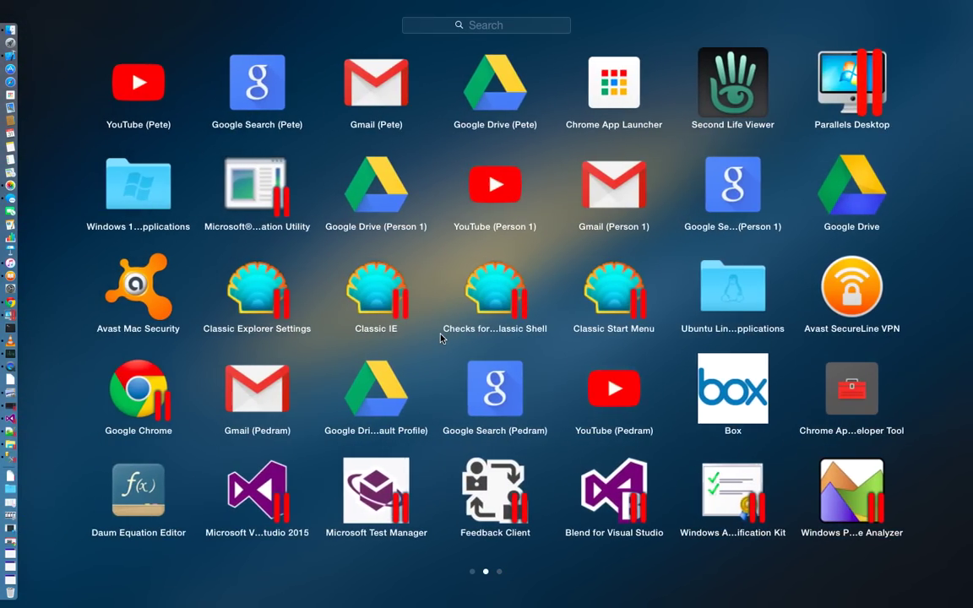
{"action": "scroll", "coordinate": [440, 338], "scroll_direction": "right", "scroll_amount": 3}
{"action": "left_click", "coordinate": [262, 492]}
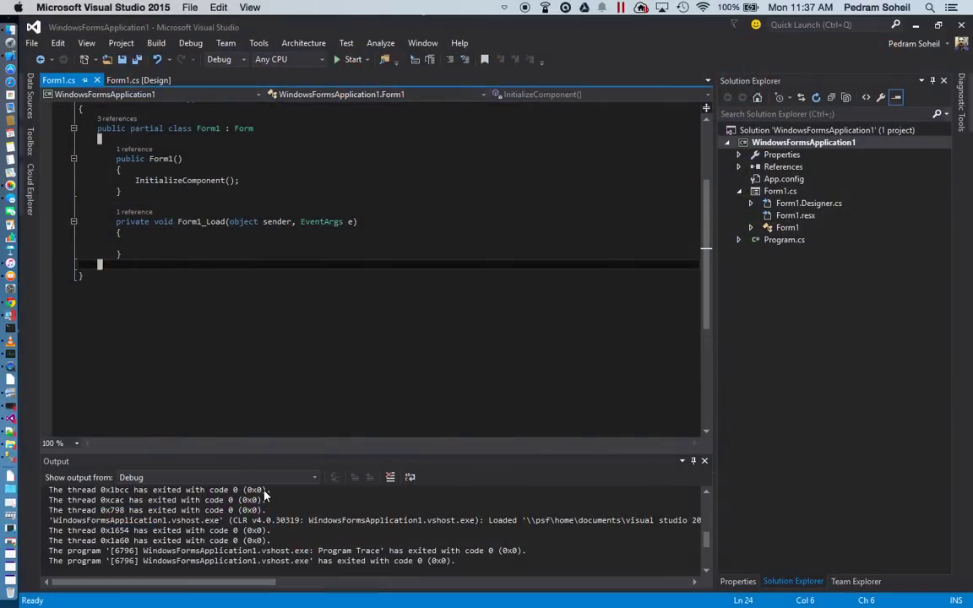
Step: Launch SQL Server Management Studio from Launchpad, stretch it to full height, then minimize it
{"action": "left_click", "coordinate": [9, 46]}
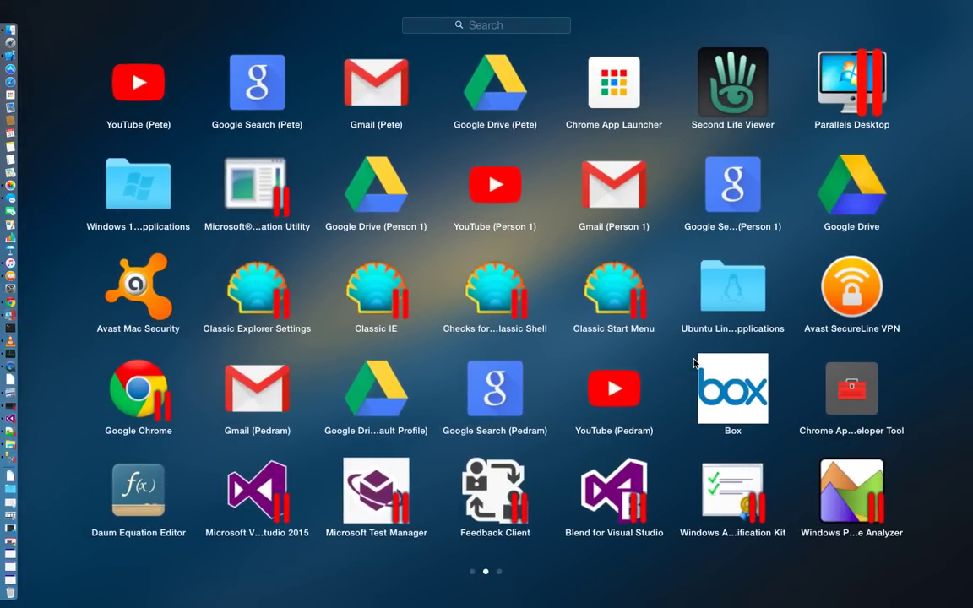
{"action": "scroll", "coordinate": [580, 301], "scroll_direction": "right", "scroll_amount": 3}
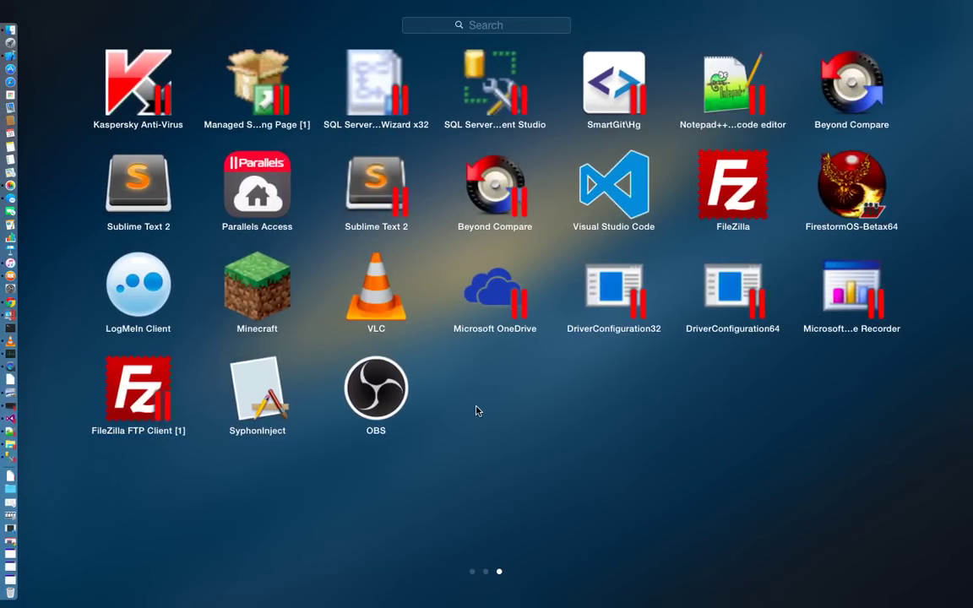
{"action": "left_click", "coordinate": [498, 85]}
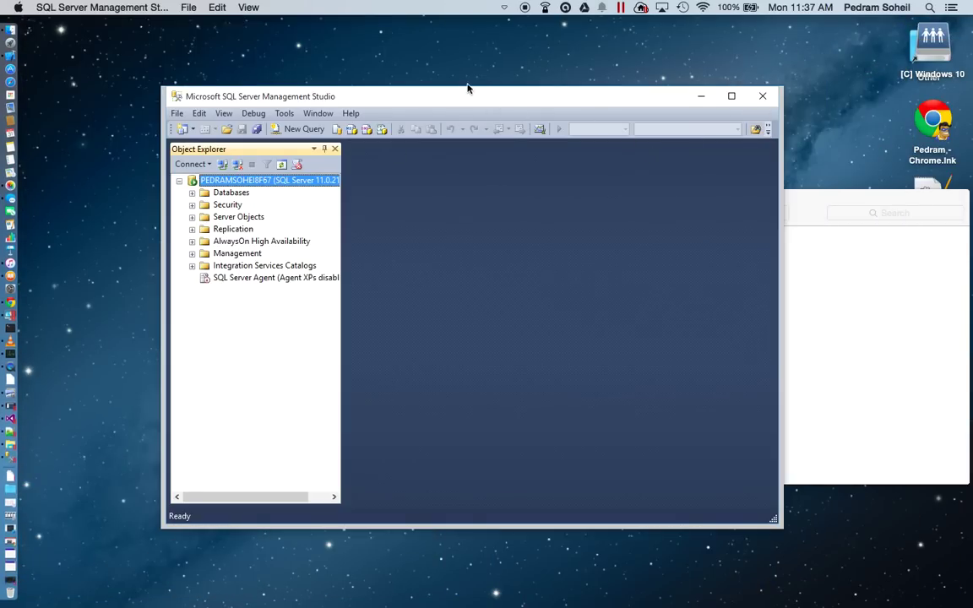
{"action": "double_click", "coordinate": [467, 87]}
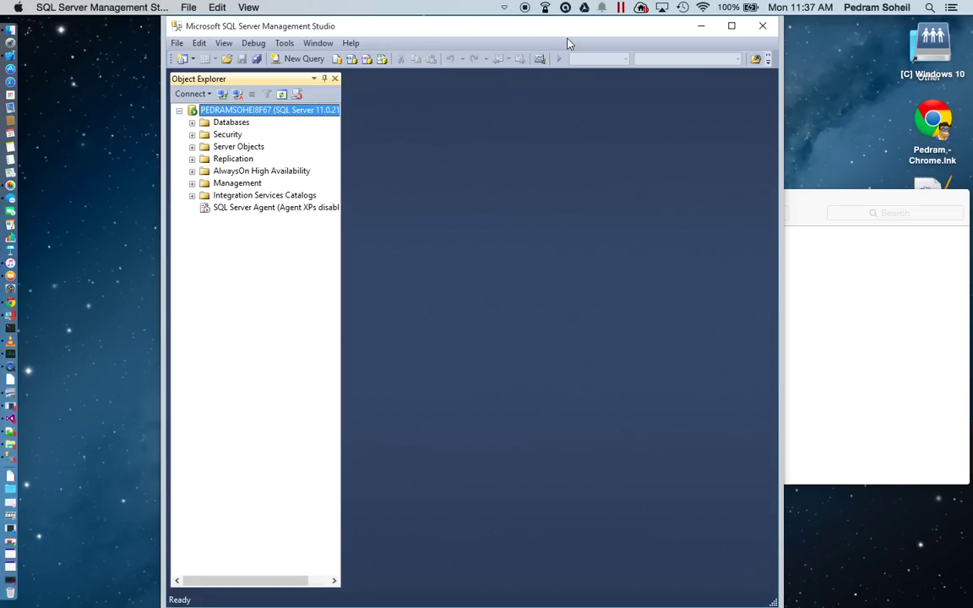
{"action": "left_click", "coordinate": [701, 26]}
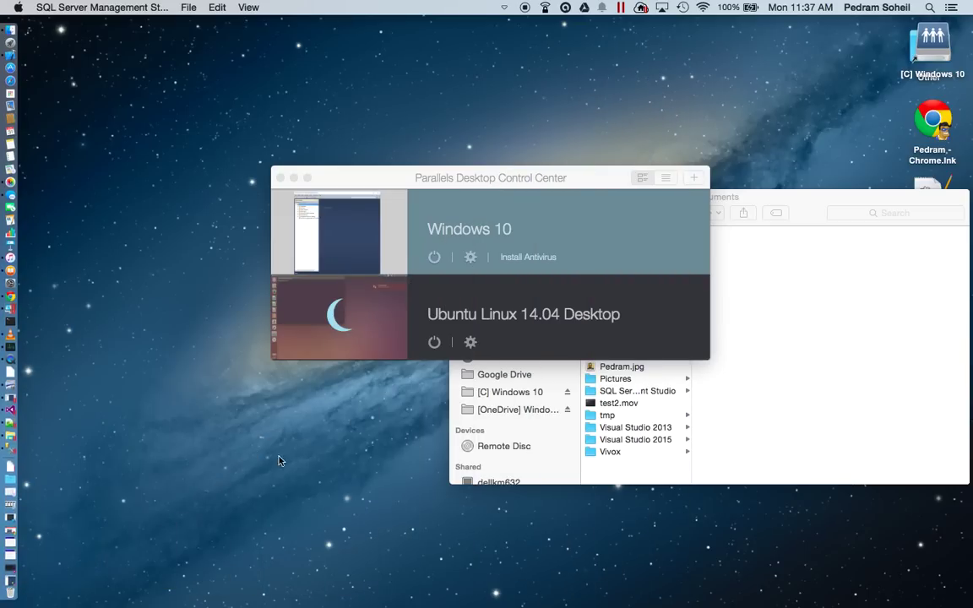
Step: Restore Visual Studio, run the Windows Forms app, minimize Visual Studio, and close Control Center
{"action": "left_click", "coordinate": [8, 568]}
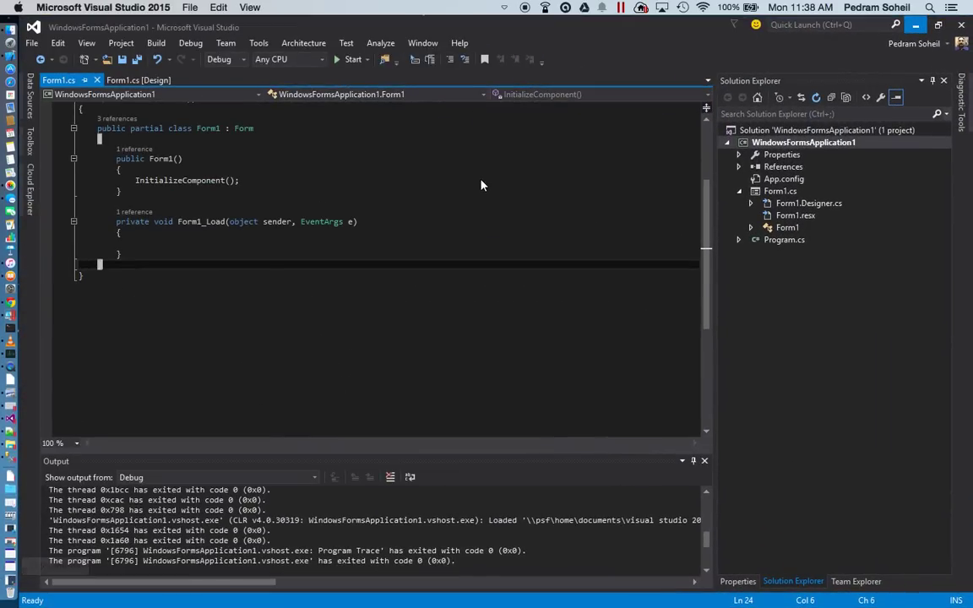
{"action": "left_click", "coordinate": [346, 59]}
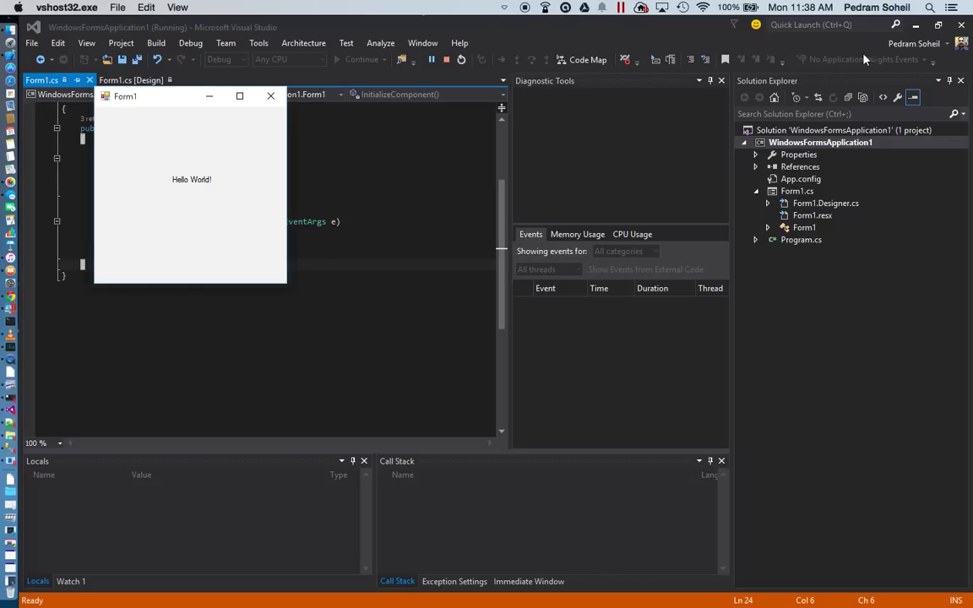
{"action": "left_click", "coordinate": [918, 29]}
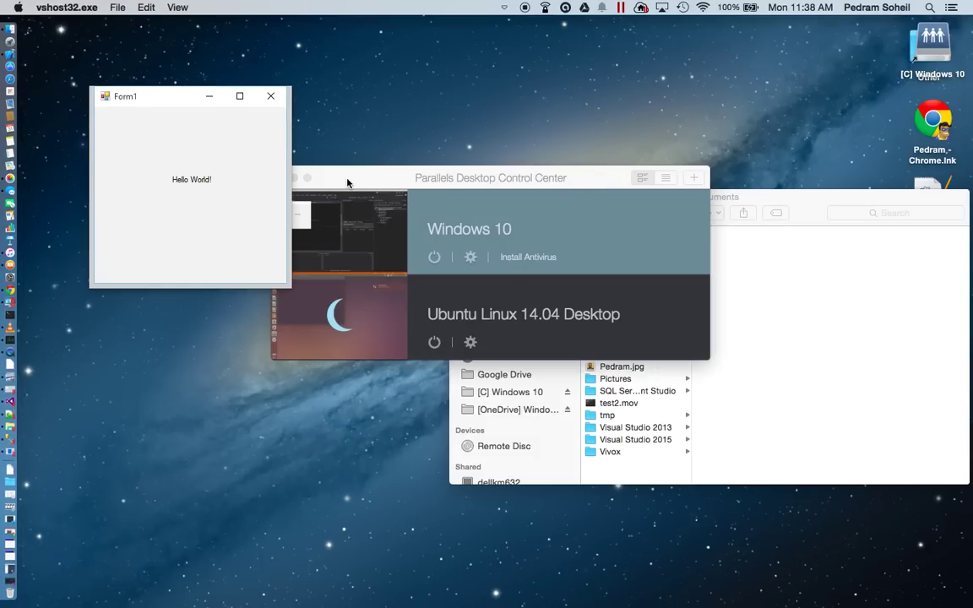
{"action": "left_click", "coordinate": [347, 182]}
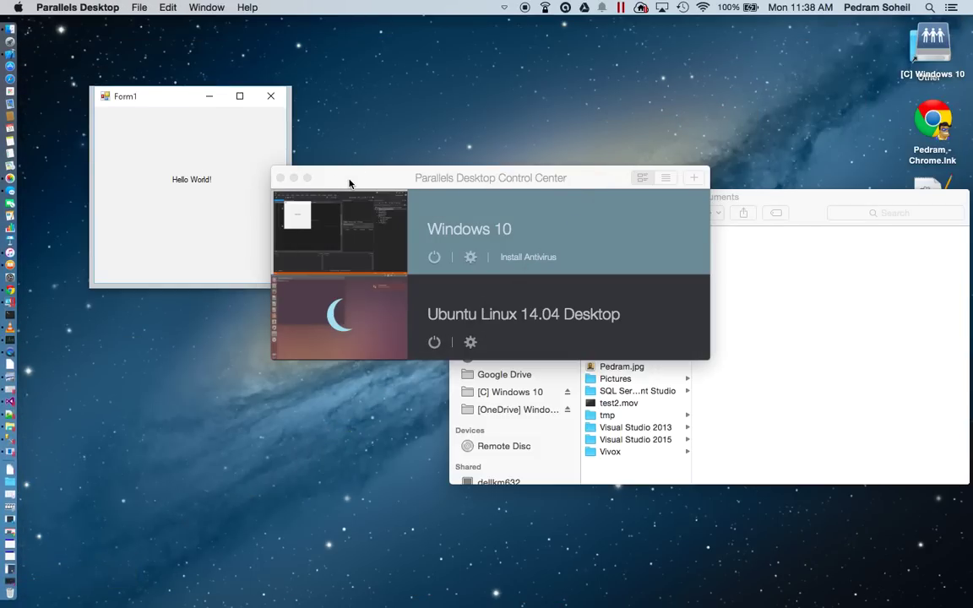
{"action": "left_click", "coordinate": [285, 178]}
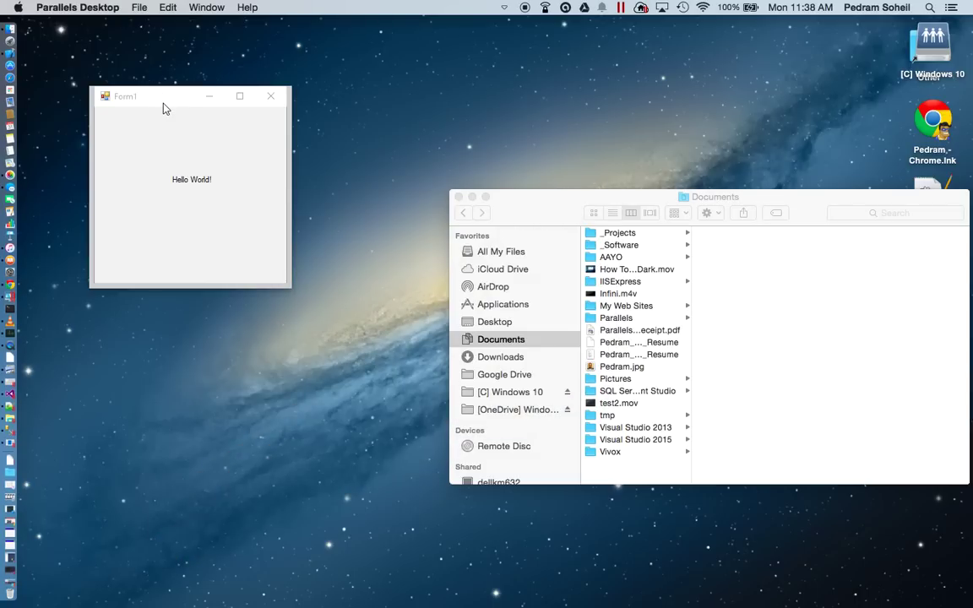
Step: Move the running Hello World Form1 window aside on the desktop, then close it
{"action": "left_click_drag", "start_coordinate": [161, 95], "coordinate": [252, 127]}
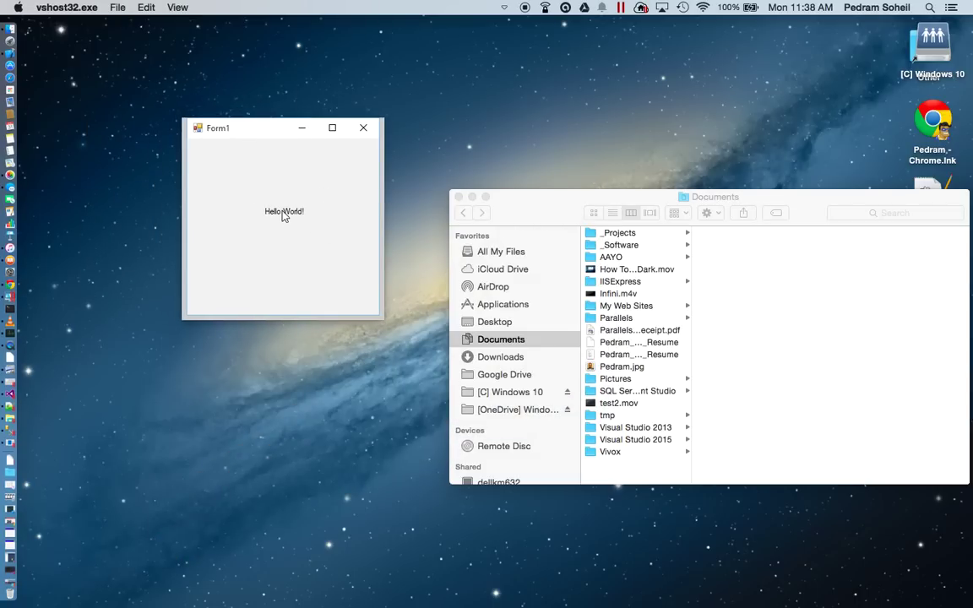
{"action": "left_click", "coordinate": [122, 11]}
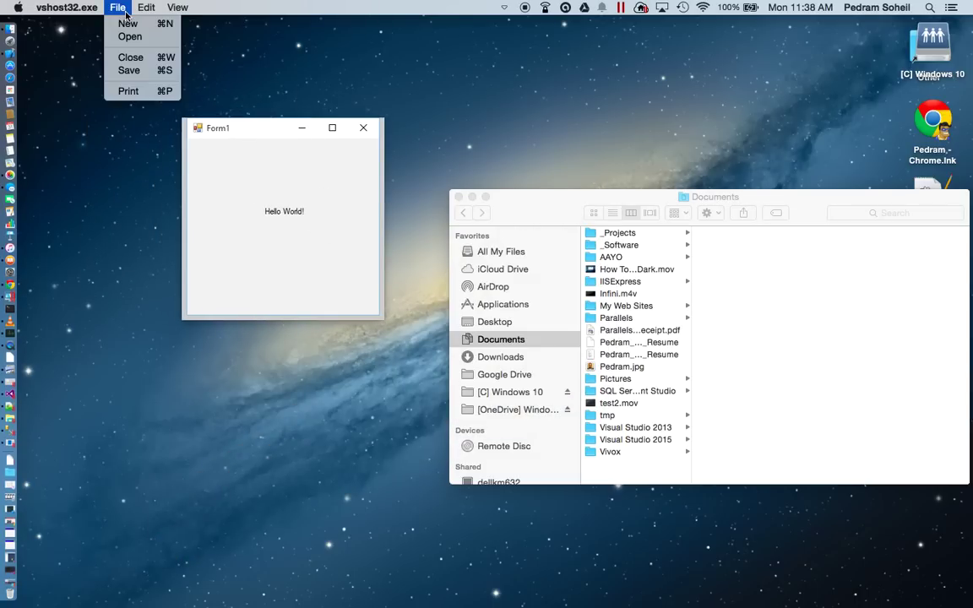
{"action": "left_click", "coordinate": [144, 58]}
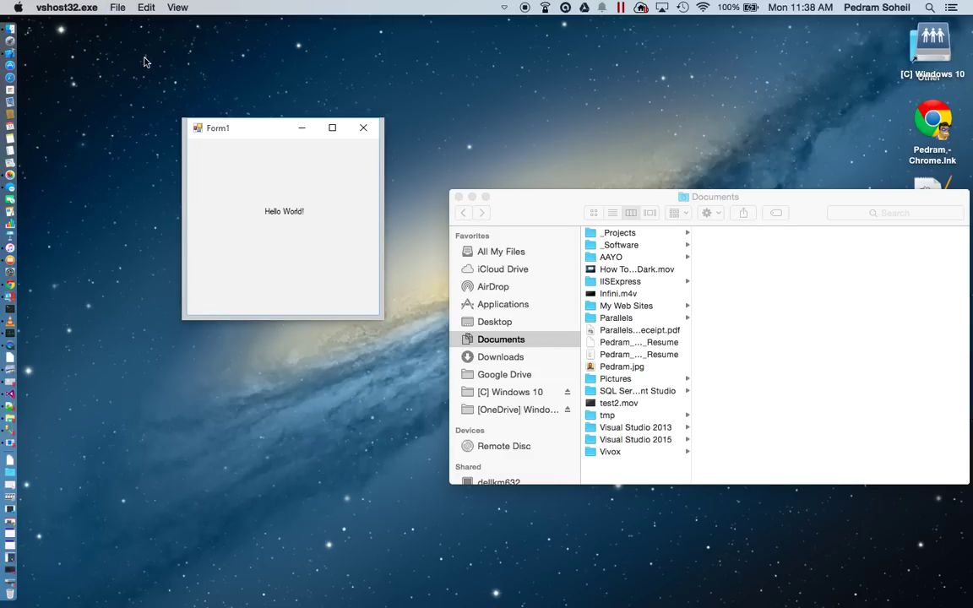
{"action": "left_click", "coordinate": [363, 127]}
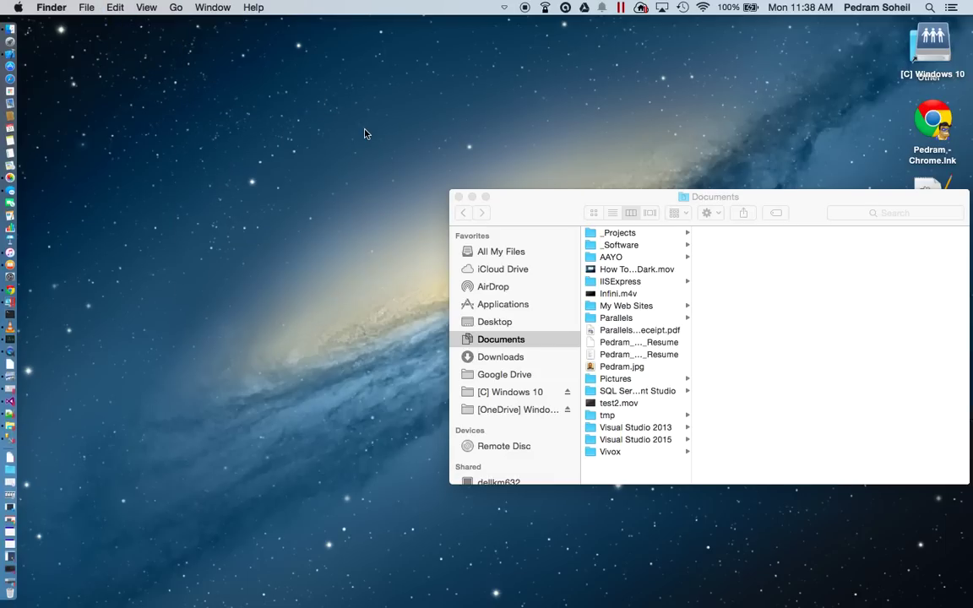